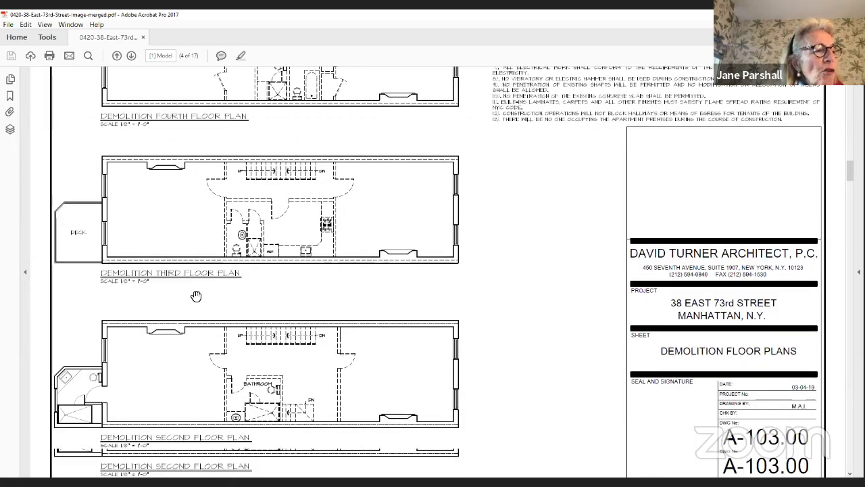
scroll(194, 239, "down", 3)
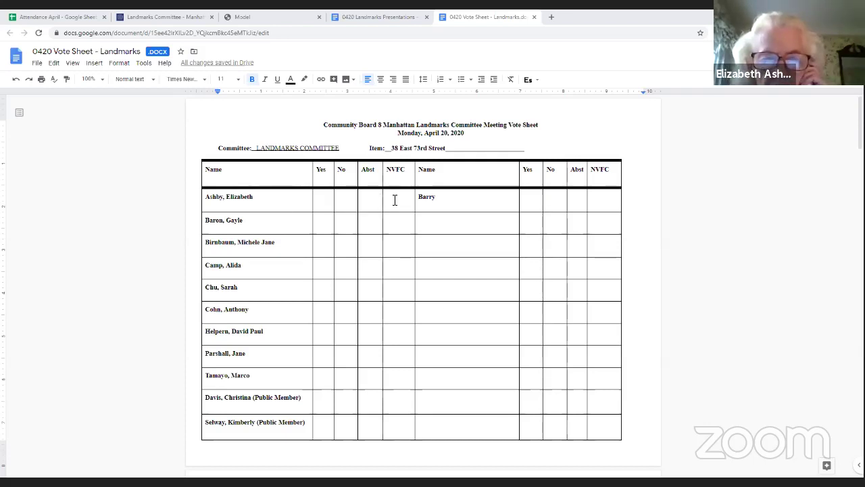
Enter x under NVFC for the first listed committee member and Y under Yes for the second
left_click_drag(414, 206, 398, 205)
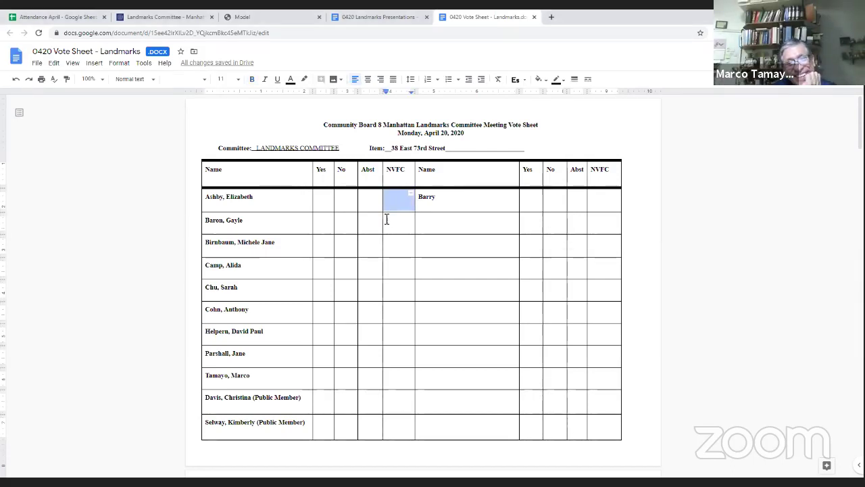
type("x")
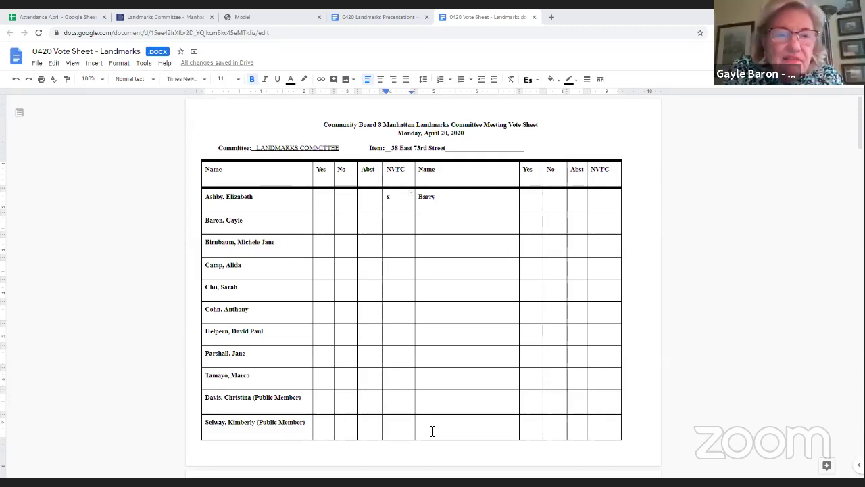
left_click(327, 231)
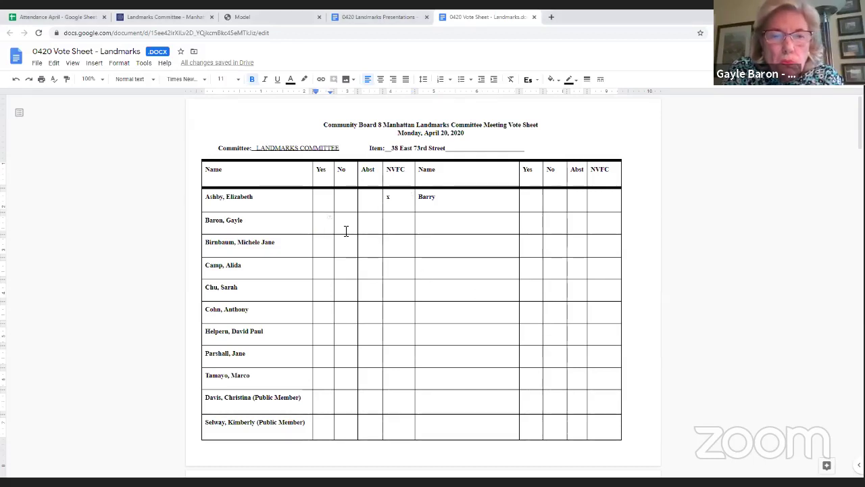
type("Y")
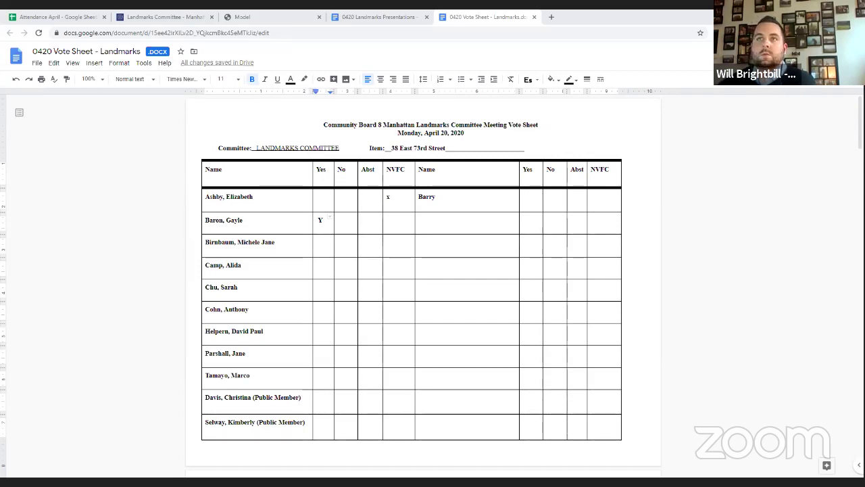
Record Y under Yes for the third and fourth listed committee members
left_click(325, 248)
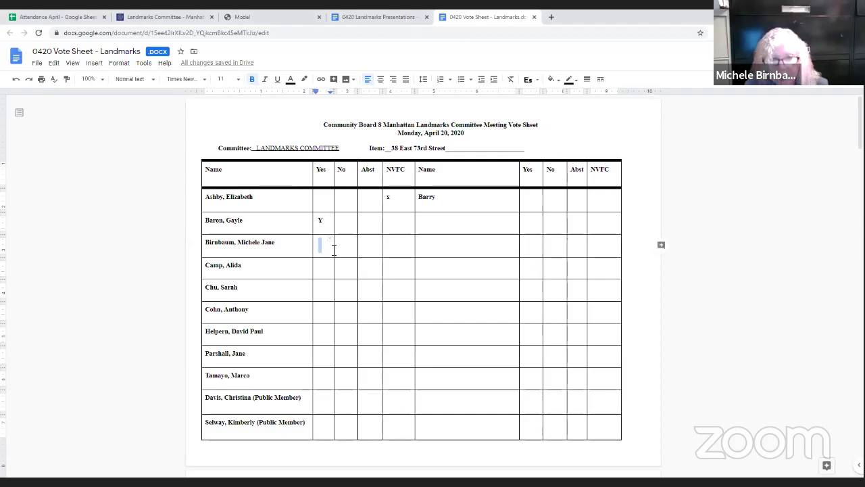
type("Y")
key("BackSpace")
type("Y")
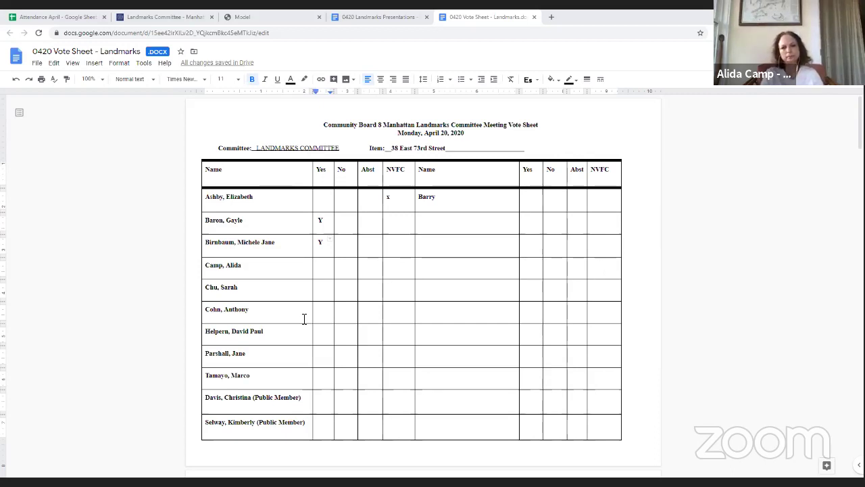
left_click(331, 271)
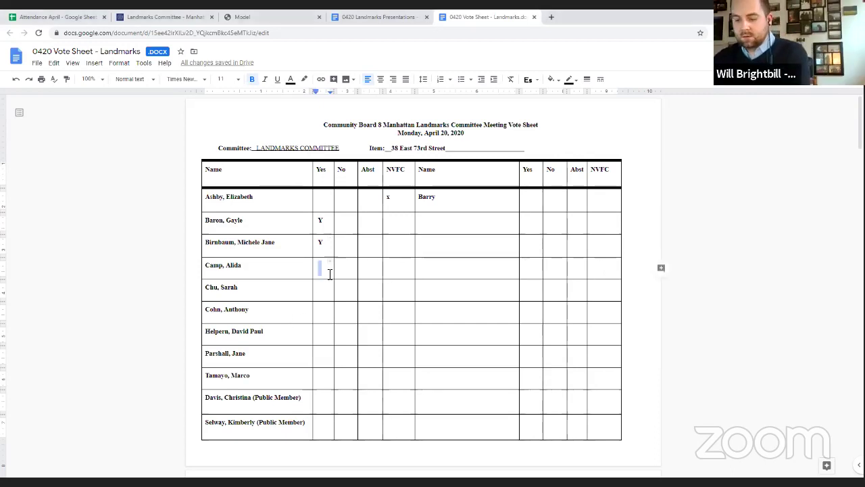
type("Y")
Record Y under Yes for the fifth listed committee member
left_click(318, 286)
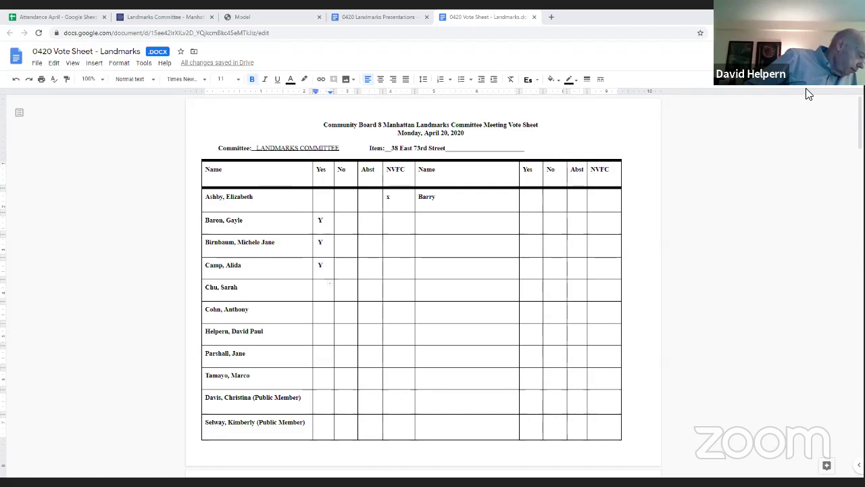
double_click(321, 293)
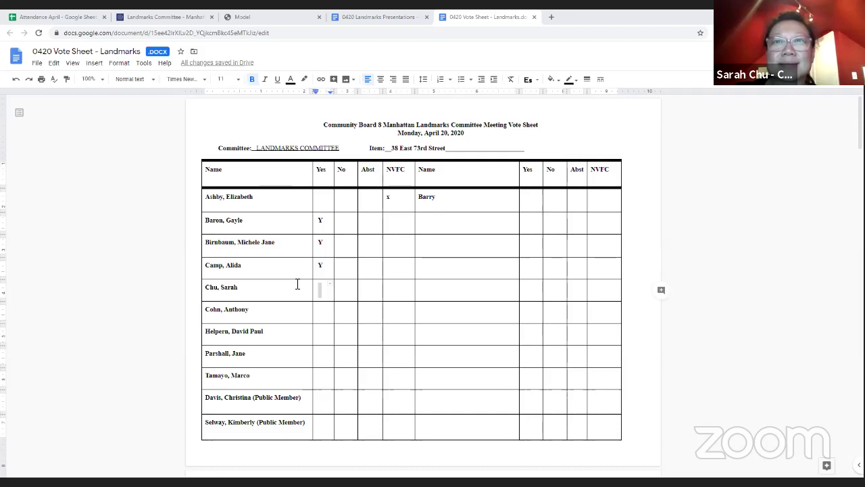
left_click(323, 288)
type("Y")
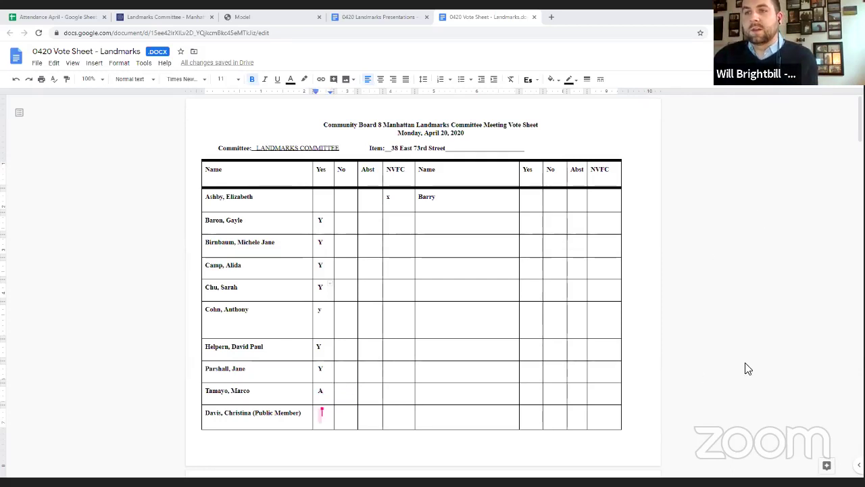
Delete the name in the first row of the second Name column of the vote table
left_click(446, 202)
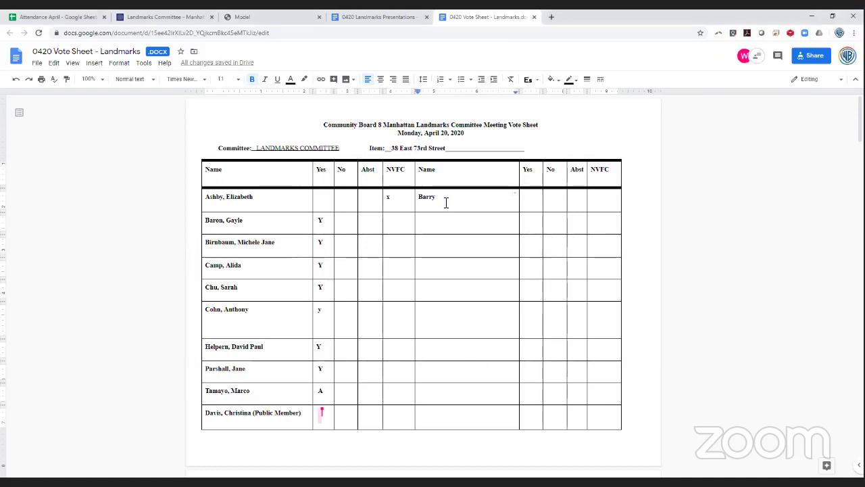
key("BackSpace")
key("BackSpace")
key("BackSpace")
key("BackSpace")
key("BackSpace")
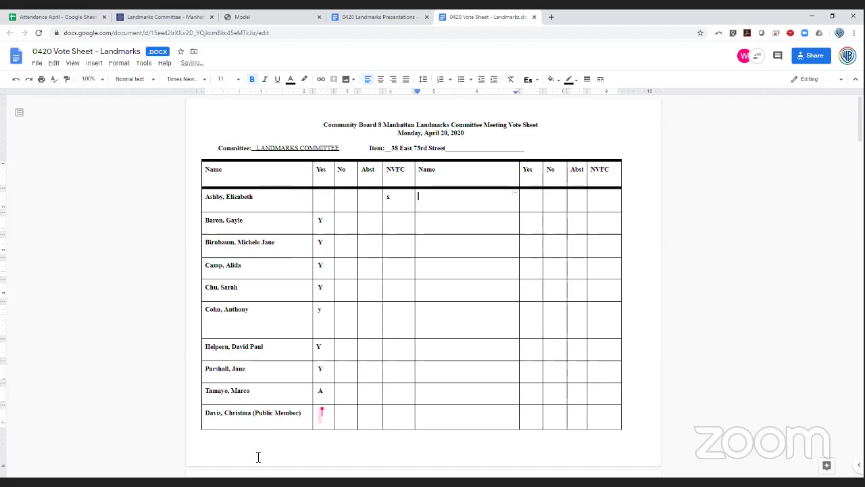
Record Y under Yes for both public members at the end of the first vote table
left_click(328, 416)
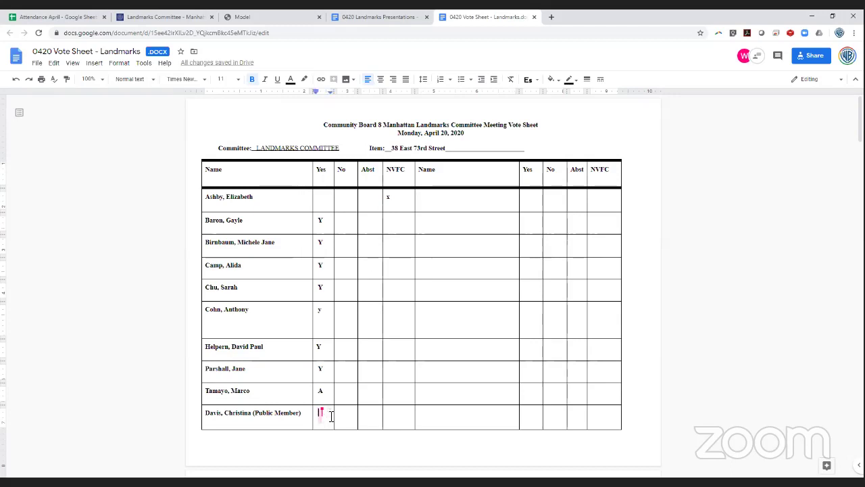
type("Y")
scroll(338, 401, "down", 3)
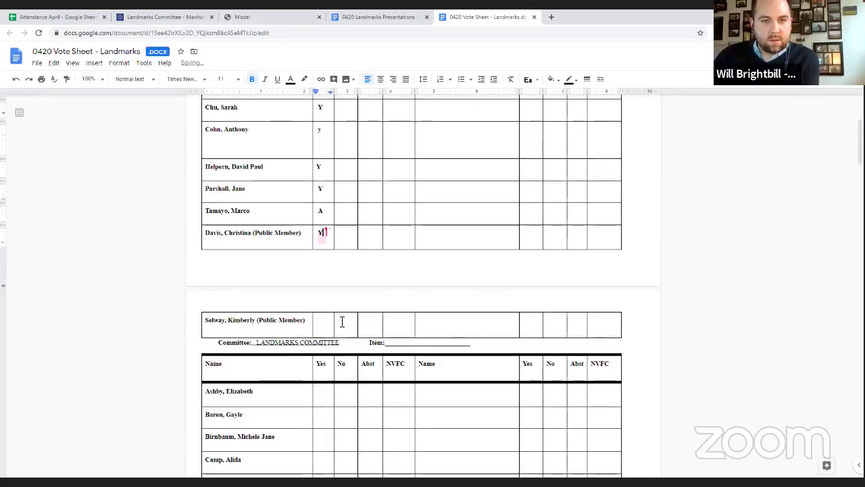
left_click(326, 323)
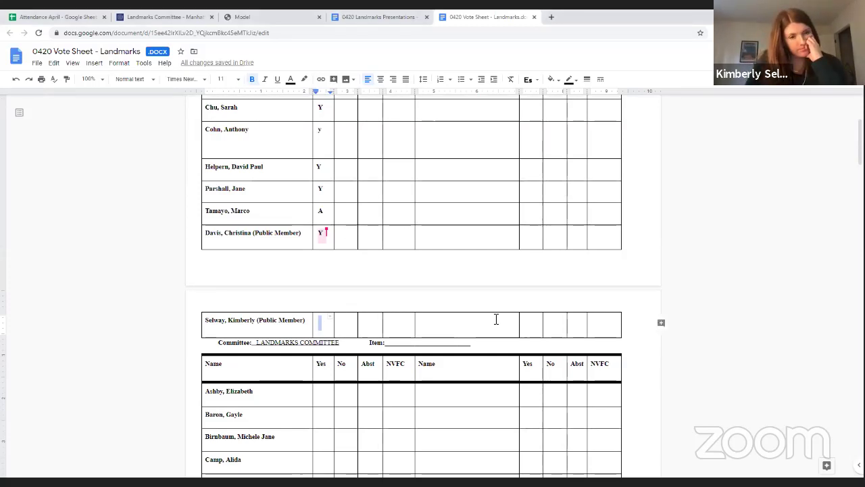
type("Y")
Remove the A from the Yes column for the ninth listed member and enter A under Abst instead
left_click(326, 211)
key("BackSpace")
left_click(369, 216)
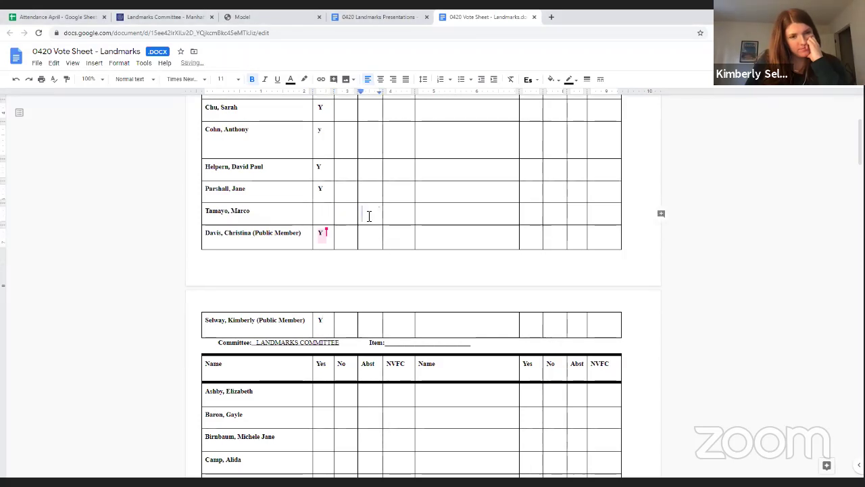
type("A")
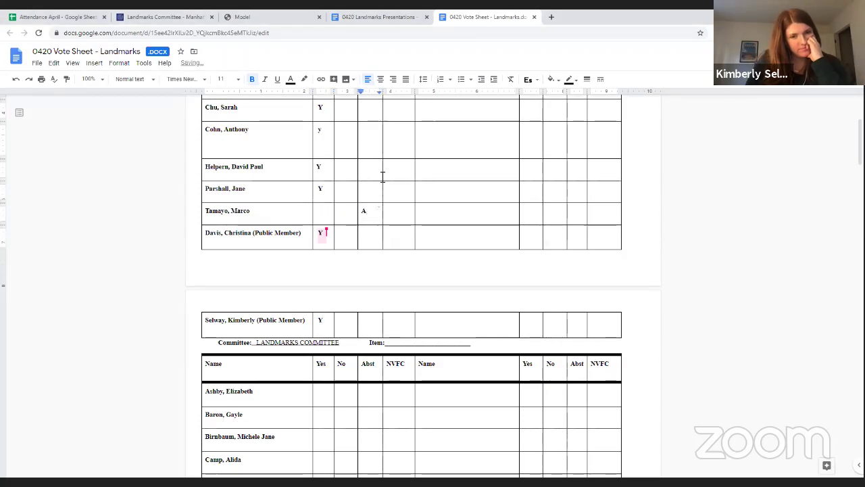
scroll(383, 174, "up", 3)
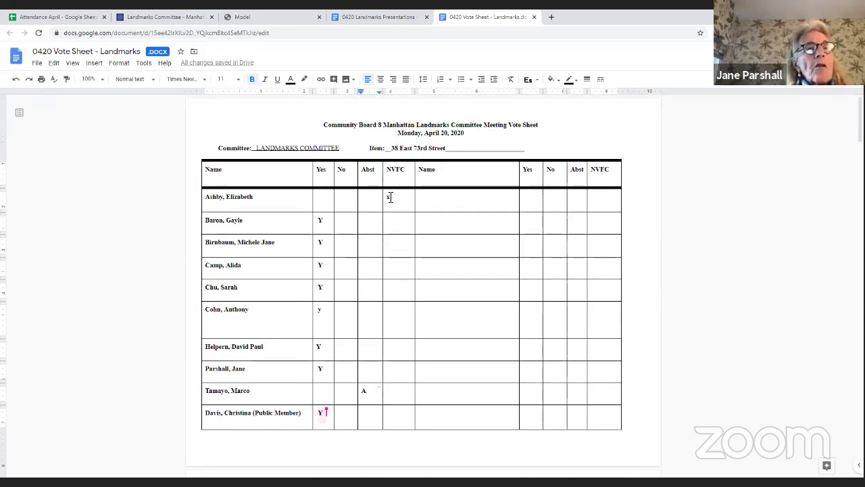